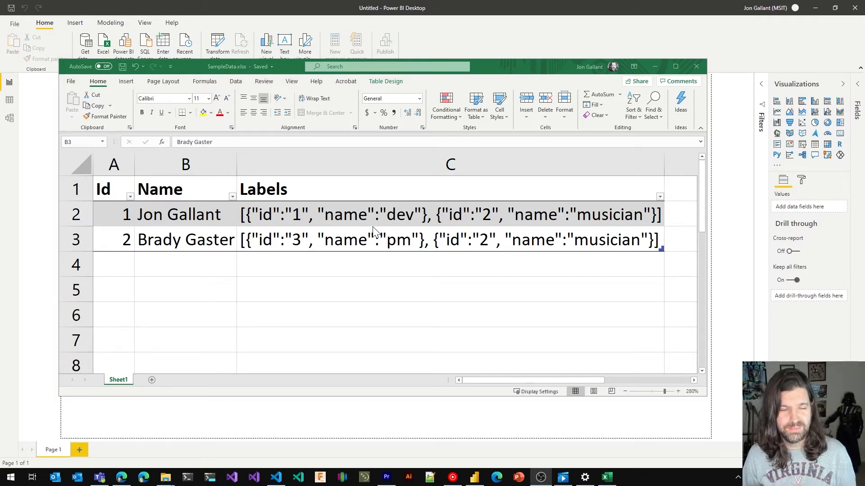
Step: Switch to Power BI Desktop and load Table1 from the Excel workbook SampleData.xlsx
left_click(536, 5)
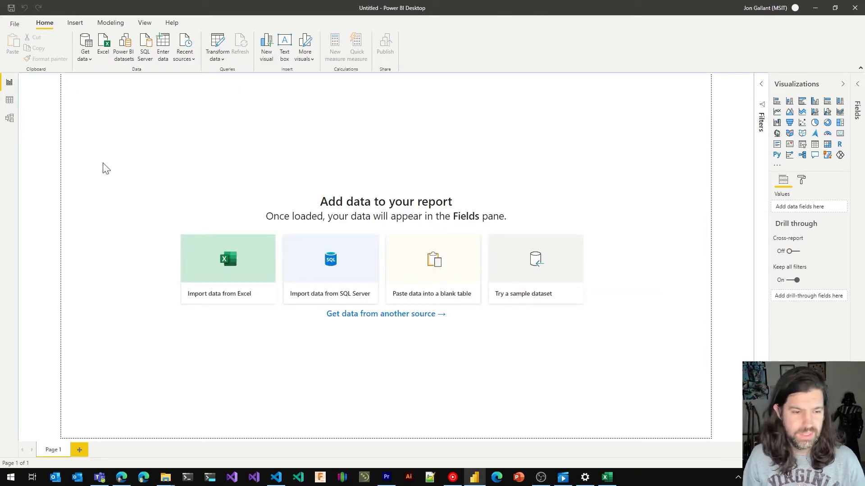
left_click(249, 259)
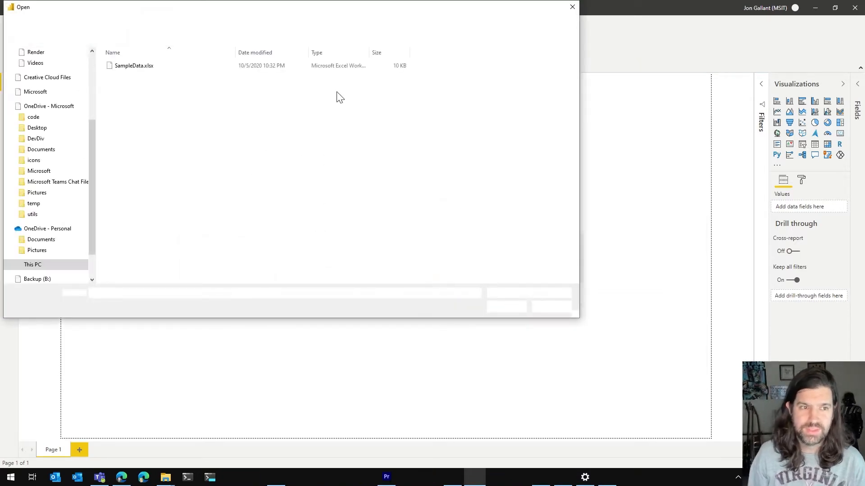
double_click(143, 68)
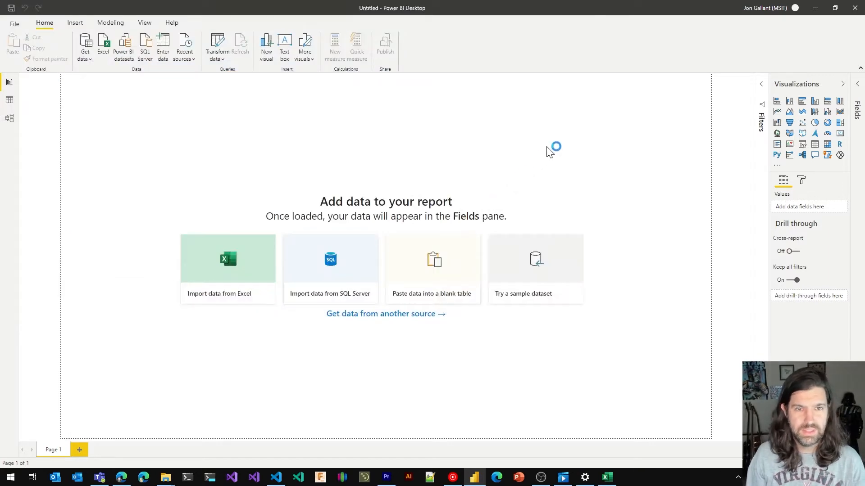
left_click(262, 151)
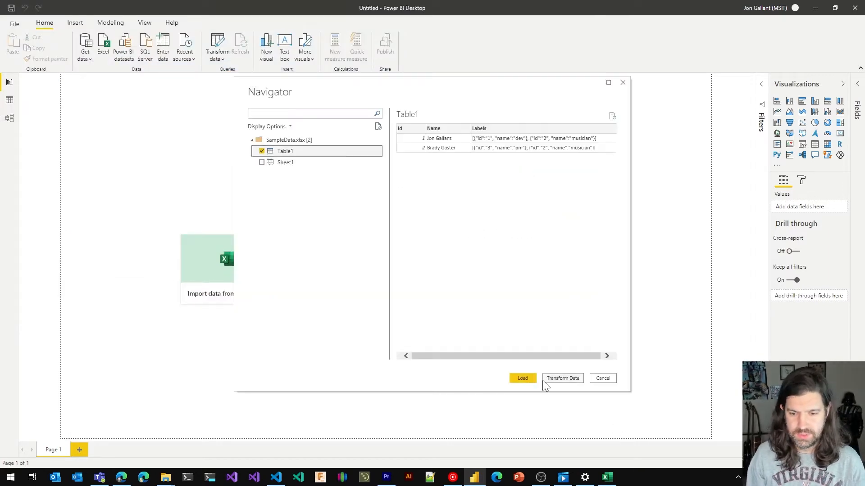
left_click(523, 378)
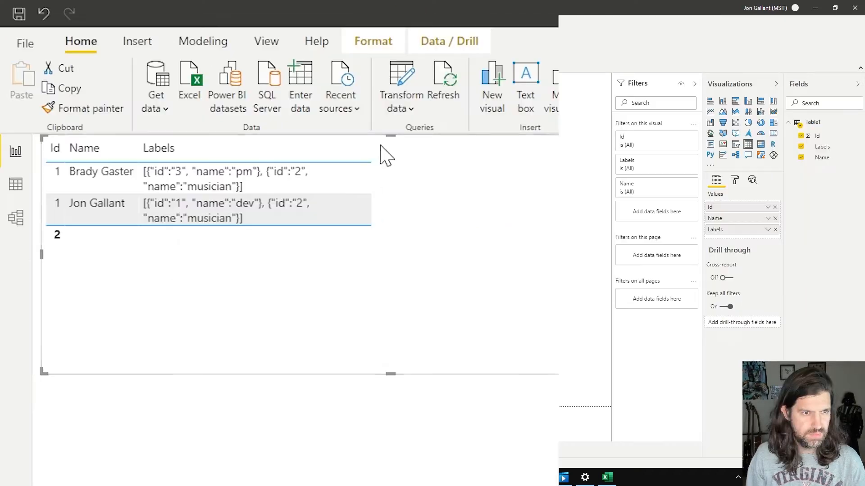
Step: Widen the Labels column of the report table so each entry fits on one line, and open the Power Query Editor
left_click_drag(369, 149, 493, 150)
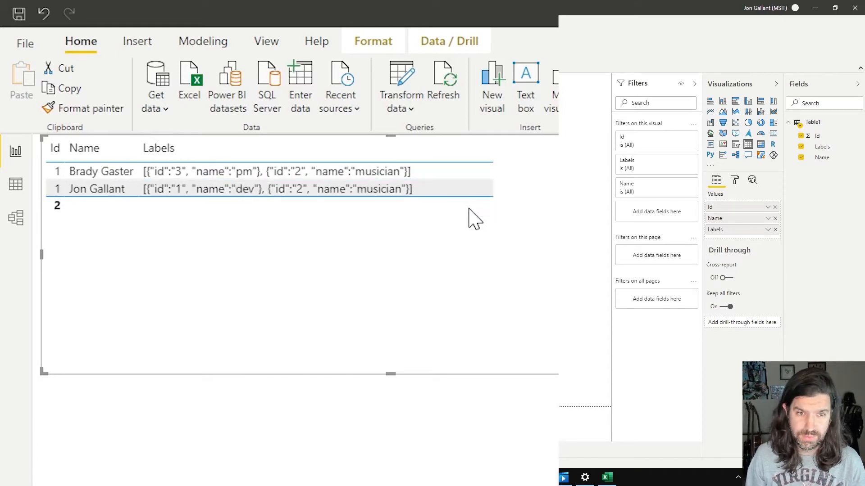
left_click(399, 67)
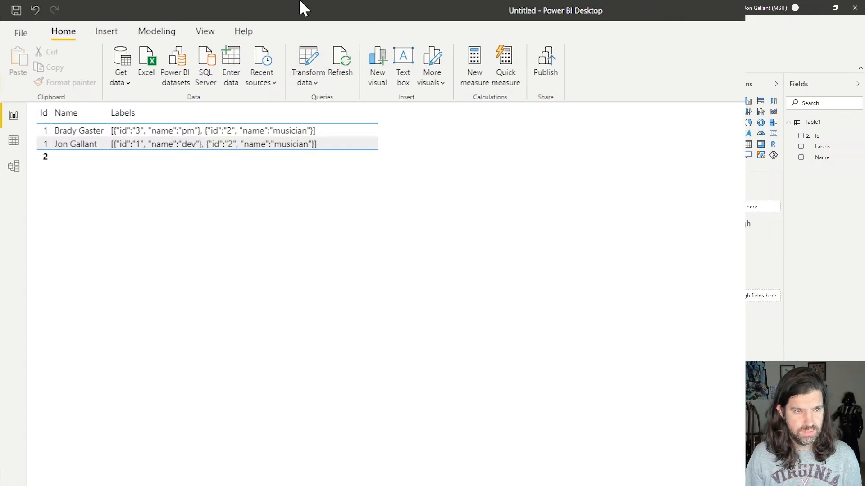
left_click(322, 115)
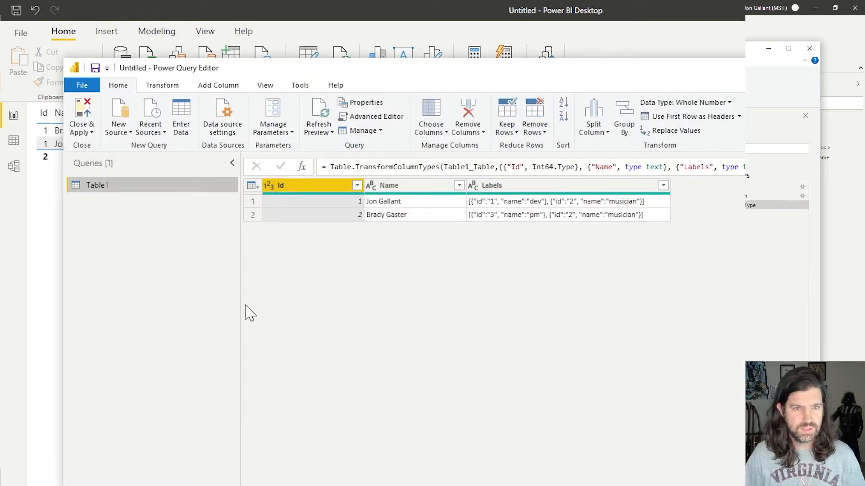
Step: Rename the Table1 query as People
right_click(98, 193)
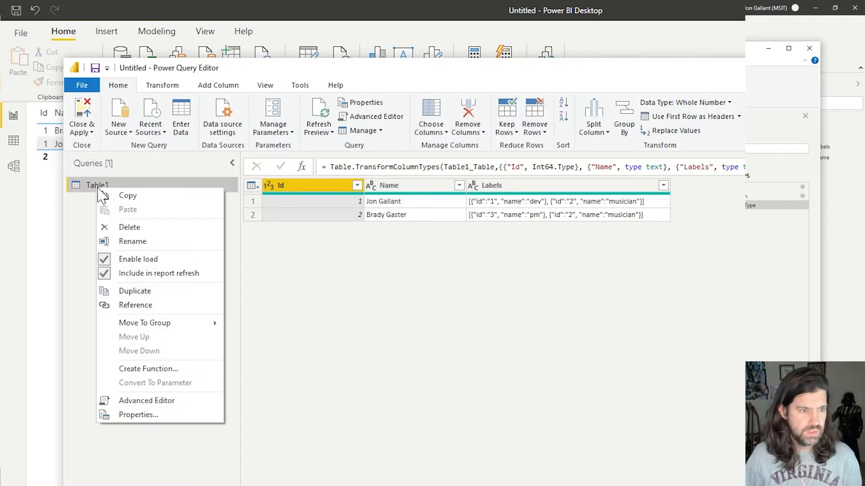
left_click(134, 240)
type("People")
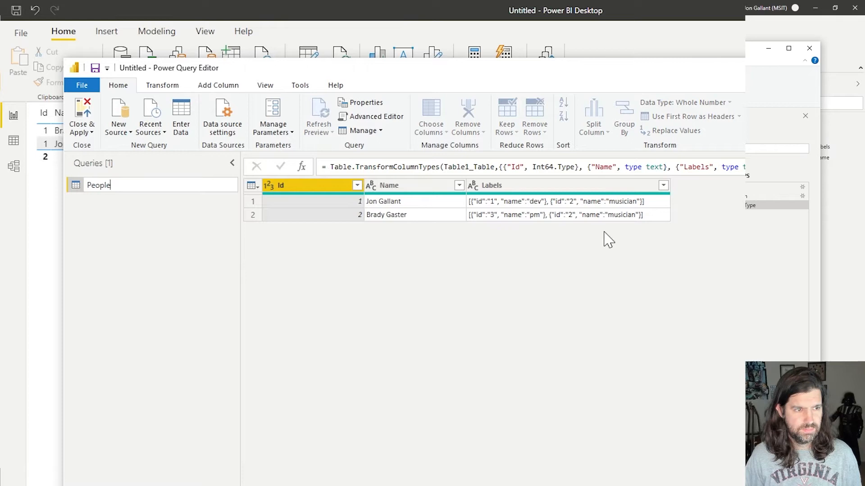
key("Return")
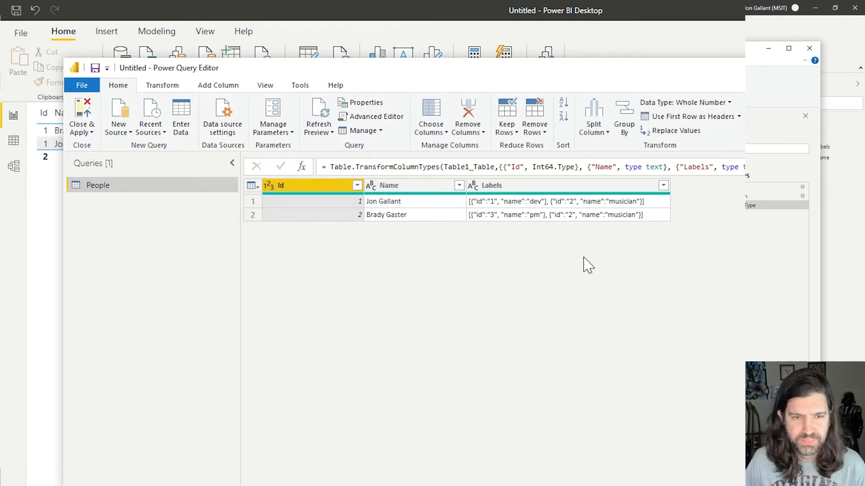
Step: Transform the Labels column of the People query by parsing its text as JSON
left_click(510, 188)
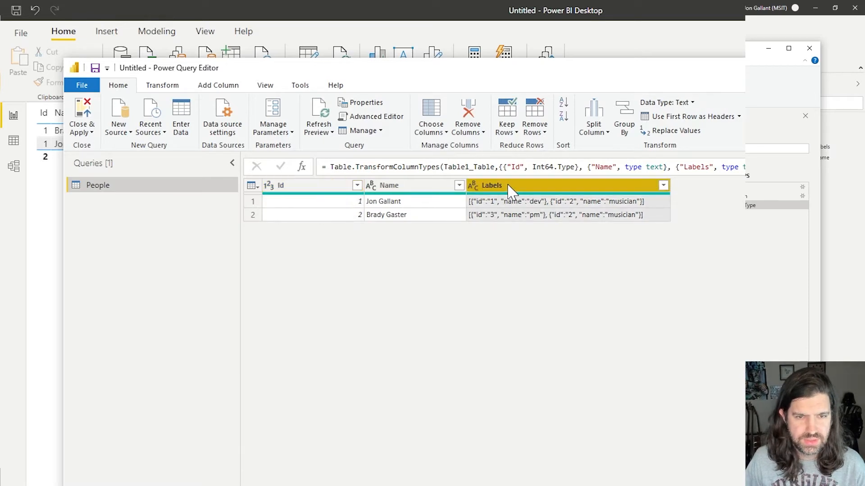
right_click(497, 188)
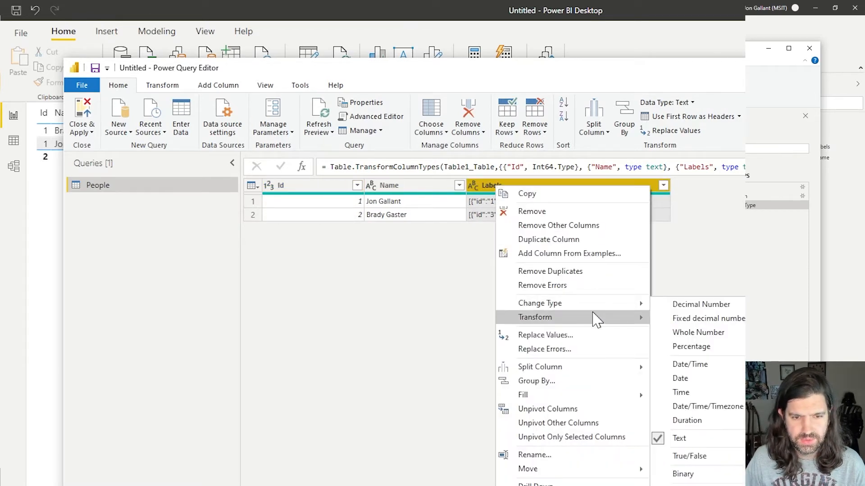
mouse_move(593, 314)
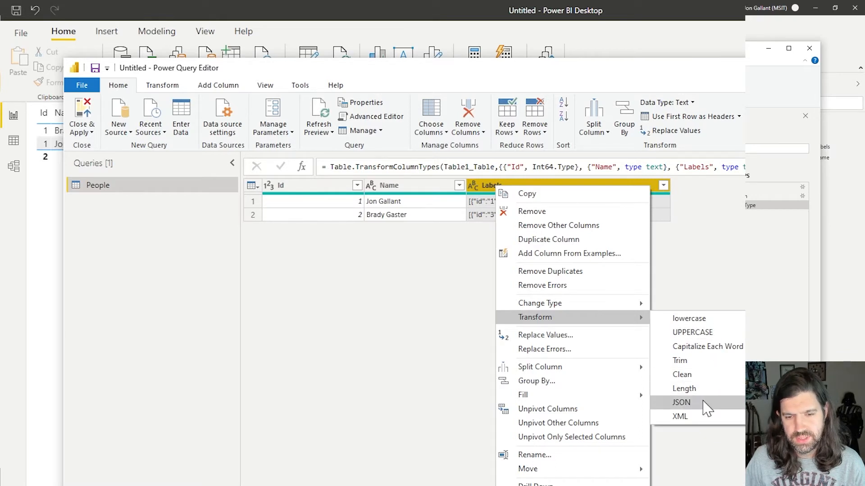
left_click(681, 402)
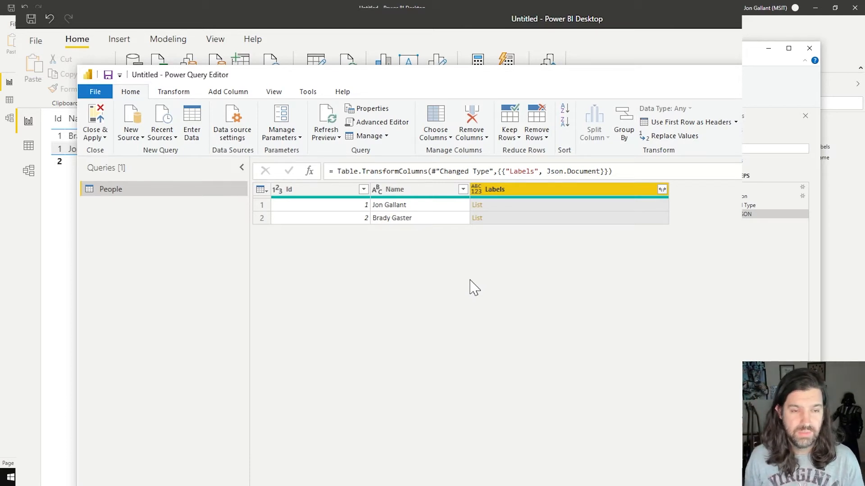
Step: Create a new query that references People and rename it as Labels
right_click(112, 196)
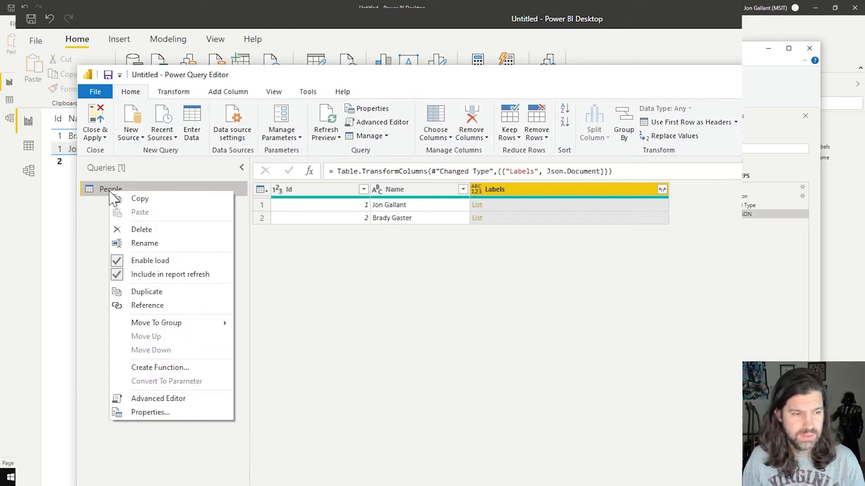
left_click(175, 310)
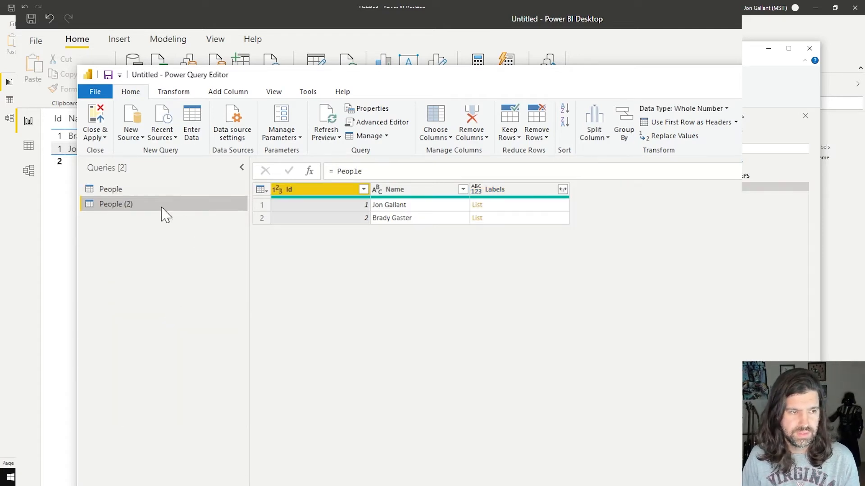
right_click(120, 203)
left_click(155, 256)
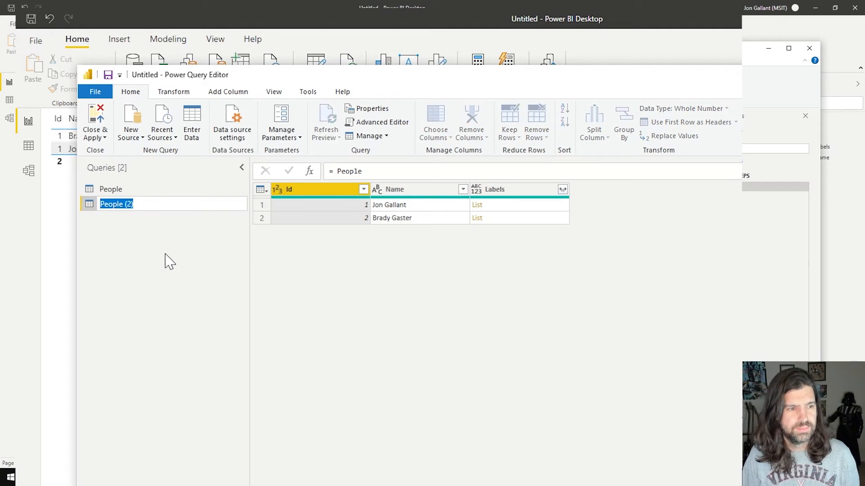
type("Labels")
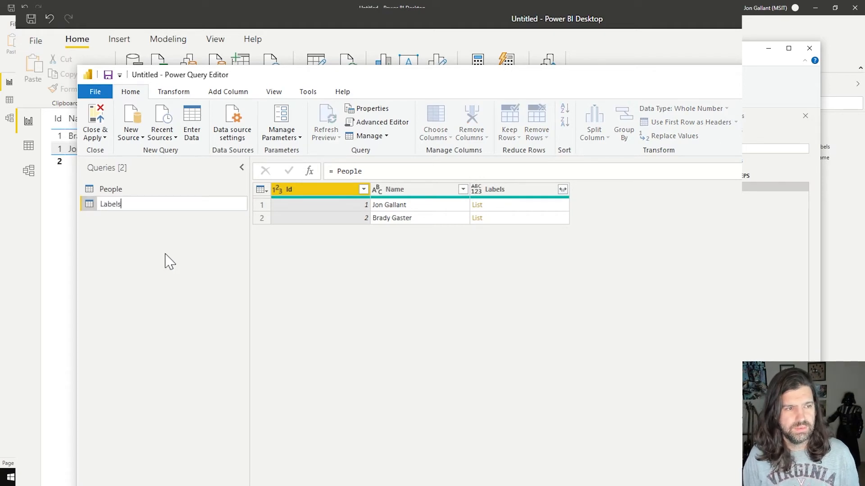
key("Return")
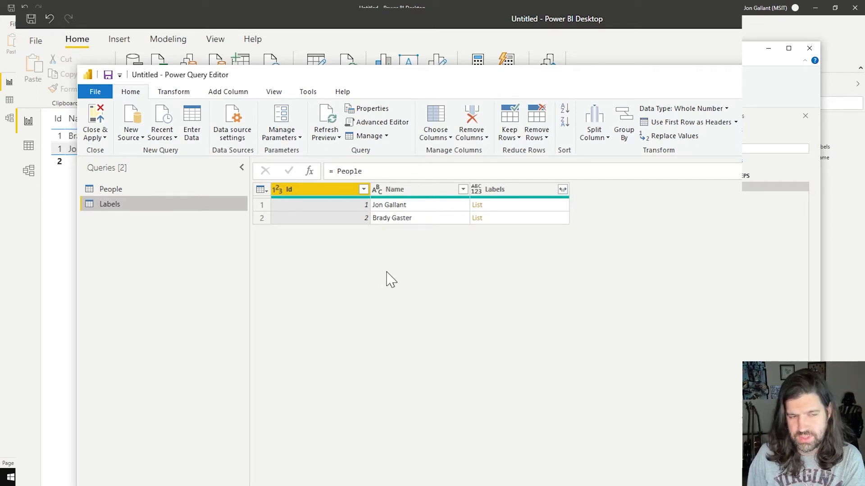
Step: Remove the Name column from the Labels query
left_click(415, 191)
right_click(418, 197)
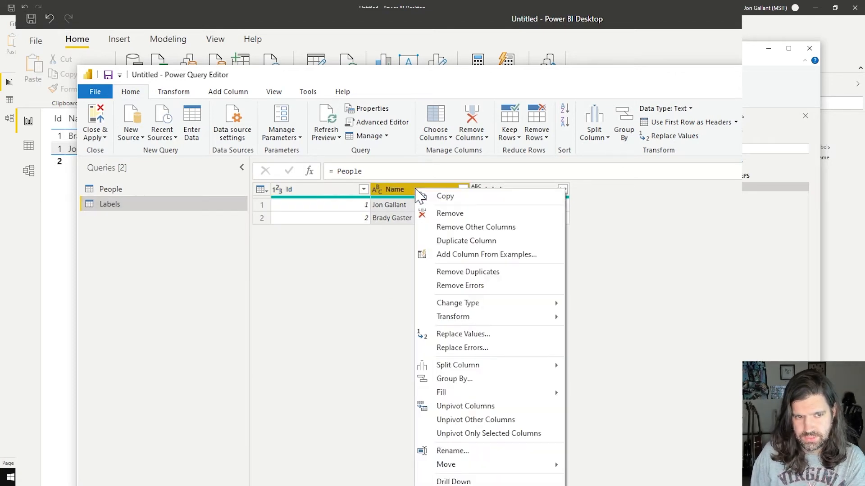
left_click(439, 215)
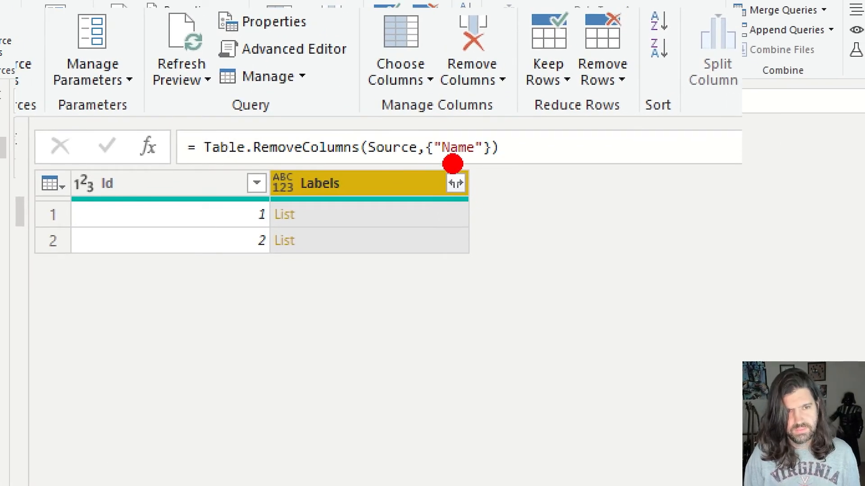
Step: Expand the Labels column to new rows, and expand its records into the id and name columns without the original column name as prefix
mouse_move(458, 154)
left_mouse_down()
mouse_move(493, 244)
mouse_move(435, 136)
mouse_move(392, 136)
left_mouse_up()
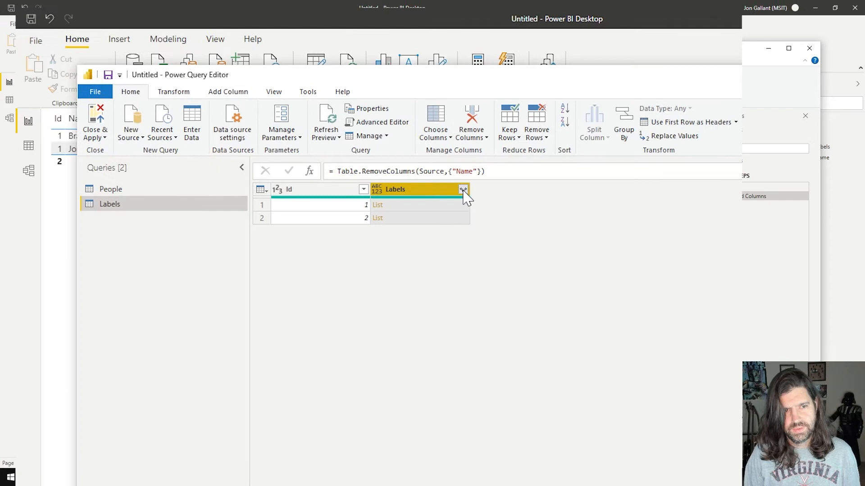
left_click(458, 183)
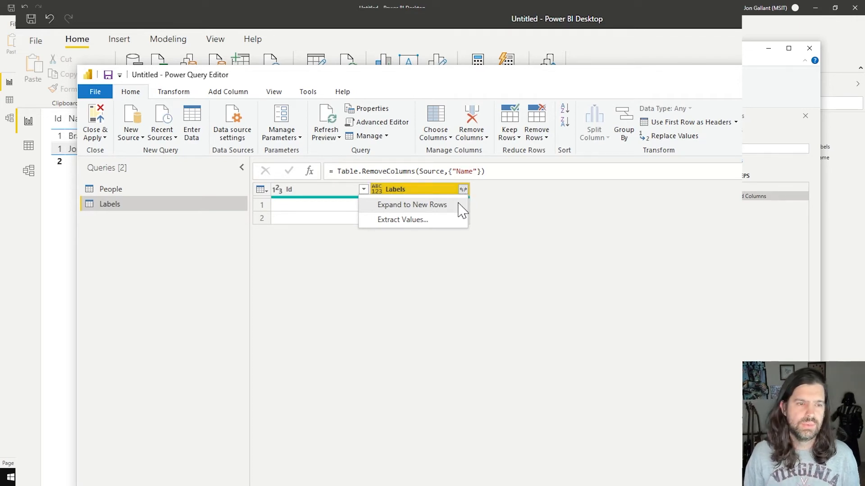
left_click(462, 207)
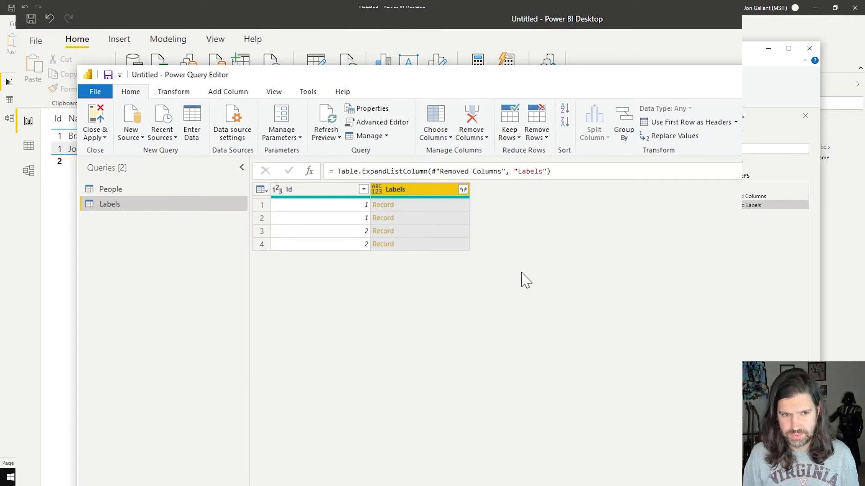
left_click(464, 190)
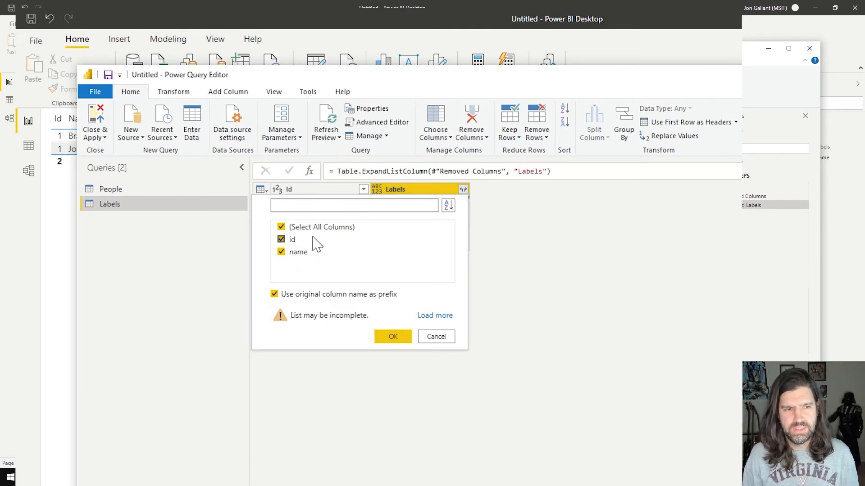
left_click(391, 297)
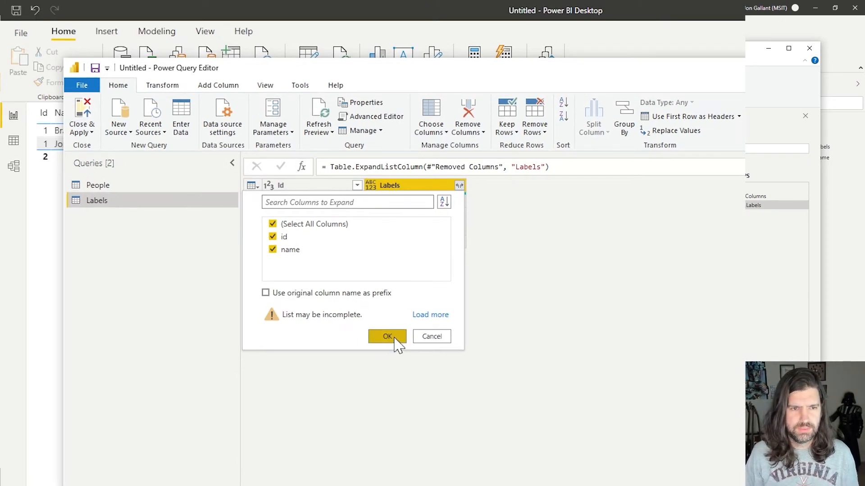
left_click(395, 340)
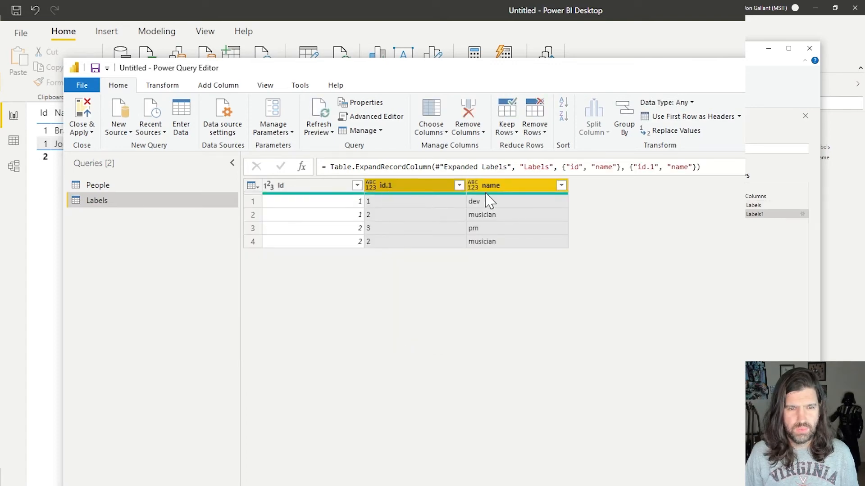
Step: Rename the expanded id.1 column as LabelId and the name column as LabelName
double_click(384, 186)
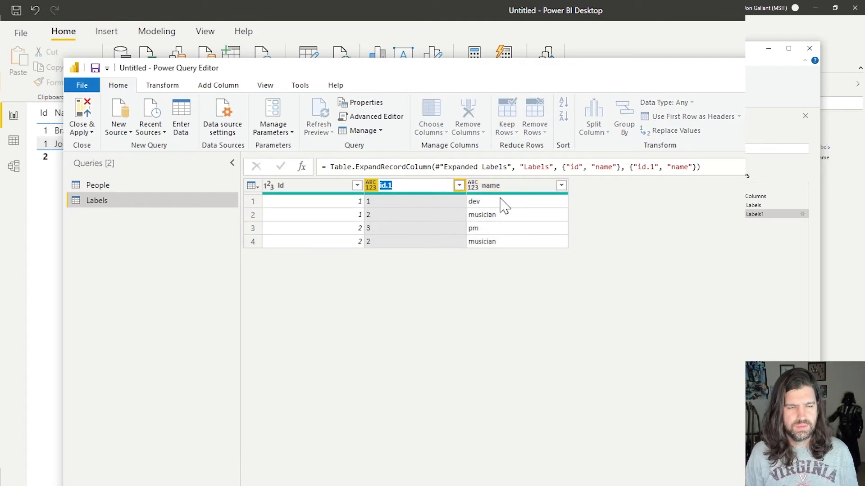
type("LabelId")
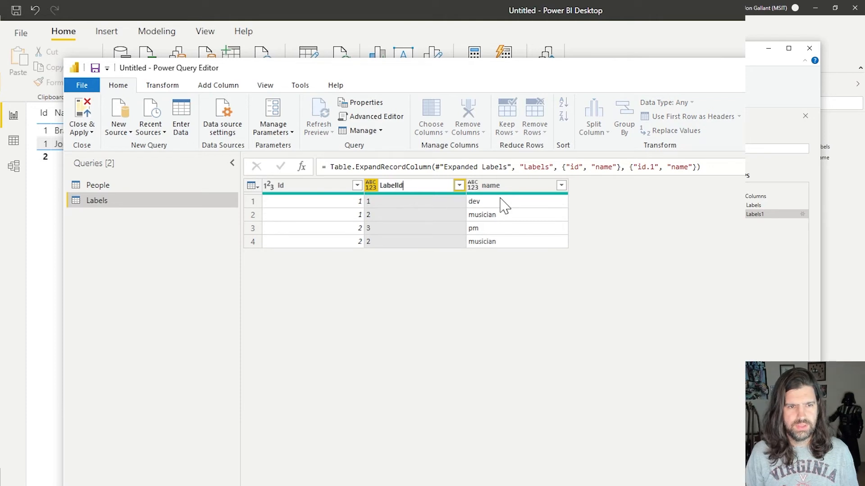
double_click(491, 185)
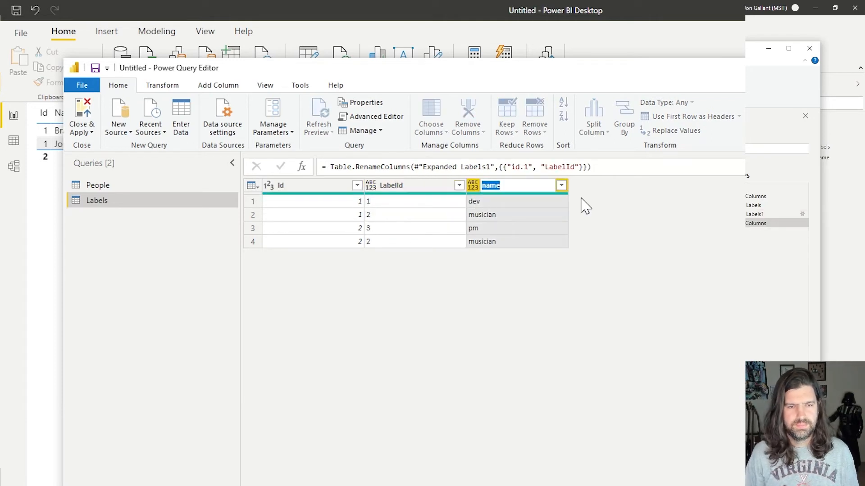
type("LabelName")
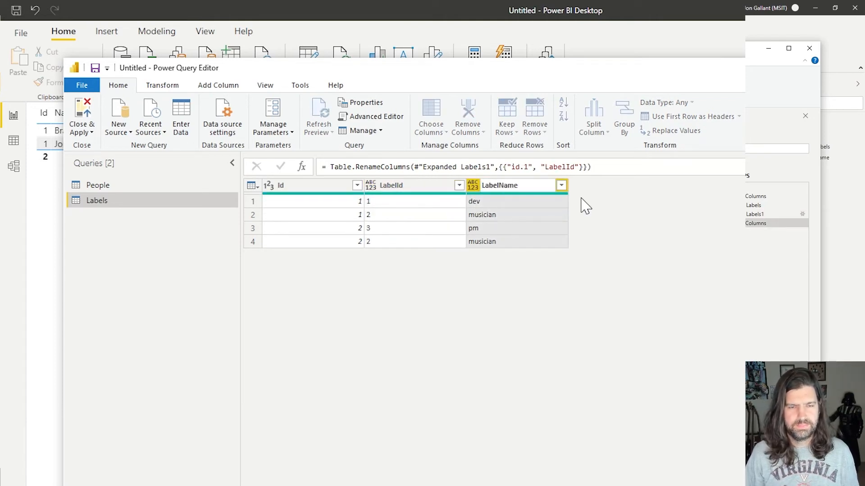
key("Return")
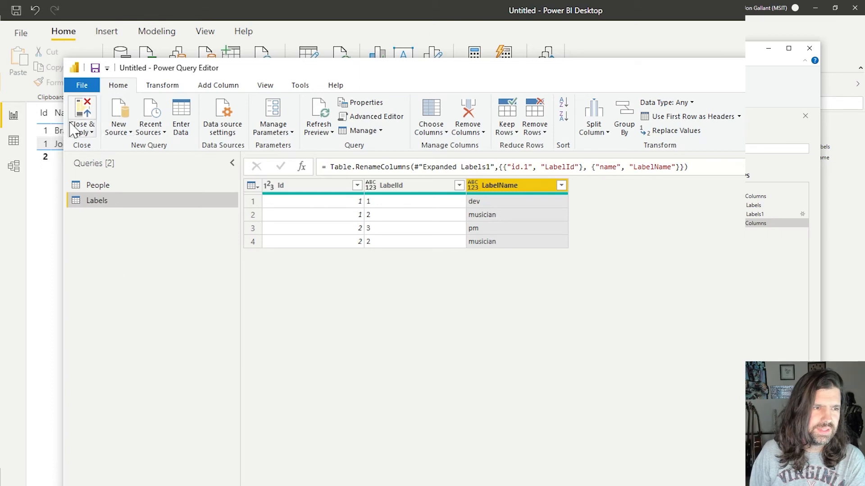
Step: Close the query editor with the changes applied, and select the table visual in the report
left_click(85, 106)
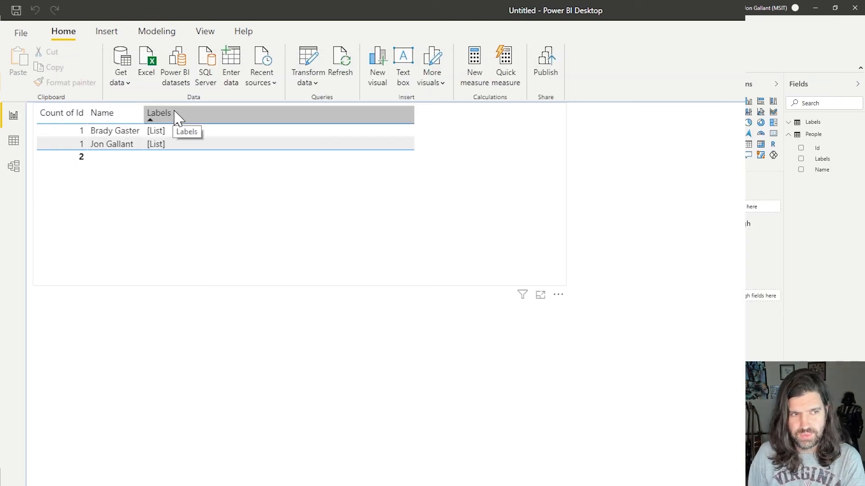
left_click(407, 174)
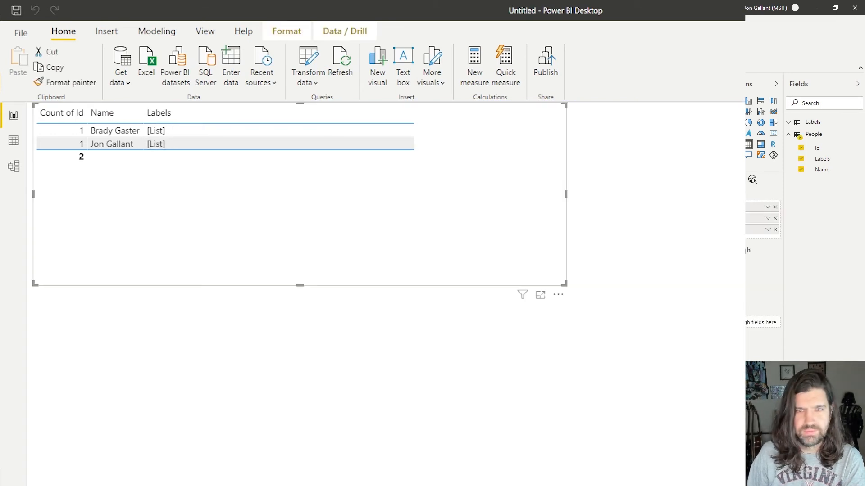
Step: Remove the Labels field from the table visual and shrink the visual to fit its Count of Id and Name columns
left_click(774, 230)
mouse_move(563, 284)
left_mouse_down()
mouse_move(60, 173)
mouse_move(185, 191)
left_mouse_up()
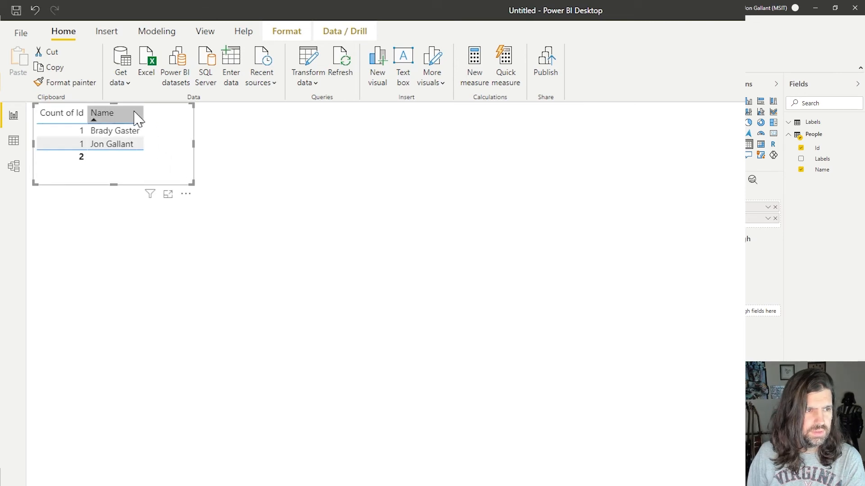
left_click(426, 197)
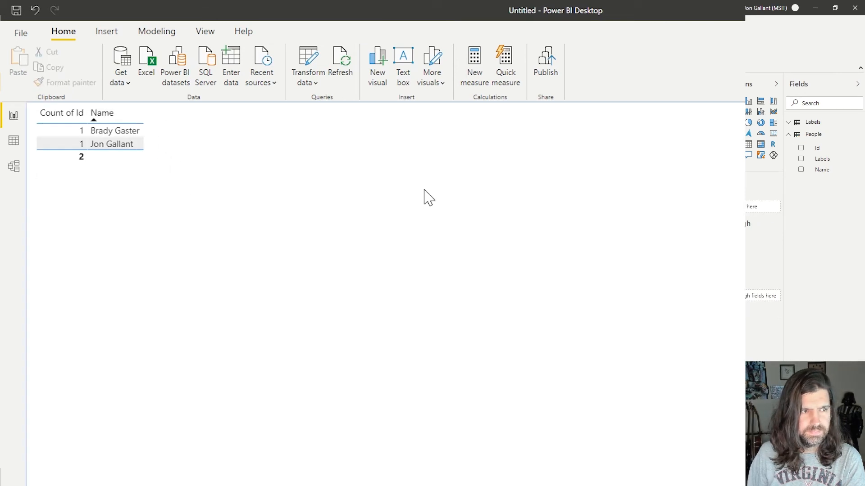
Step: Add a slicer on the LabelName field of the Labels table and place it beside the table visual
left_click(748, 155)
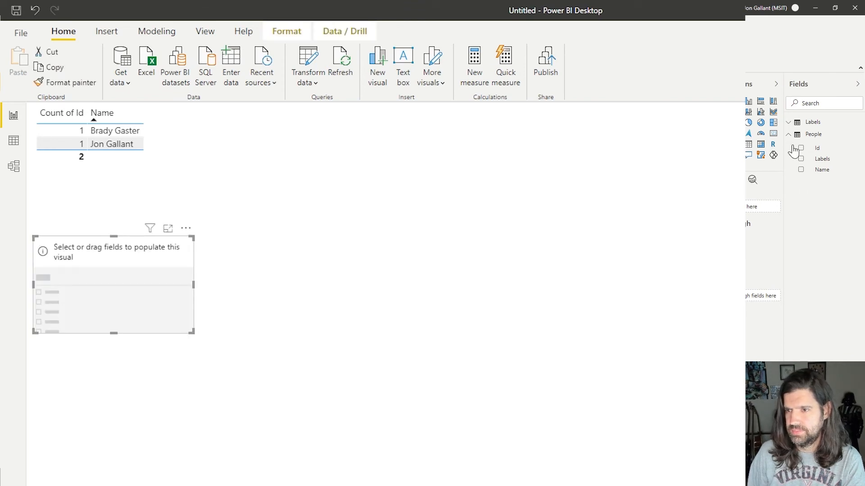
left_click(813, 122)
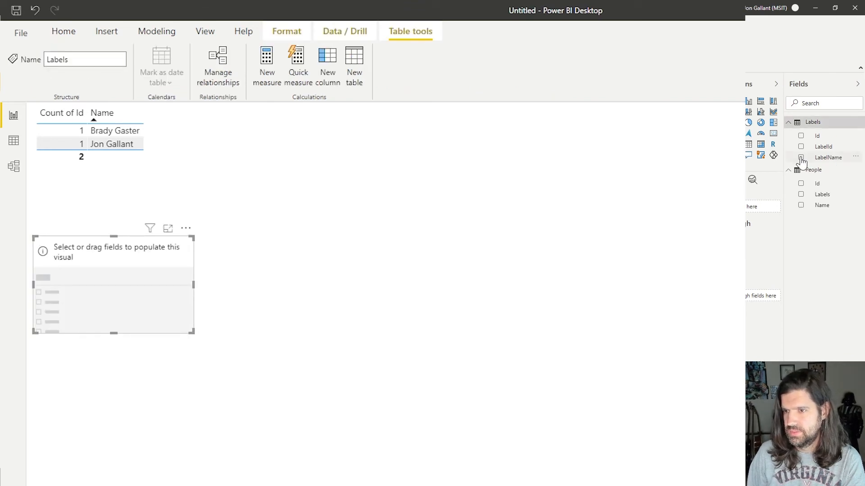
left_click(801, 157)
left_click_drag(125, 249, 272, 113)
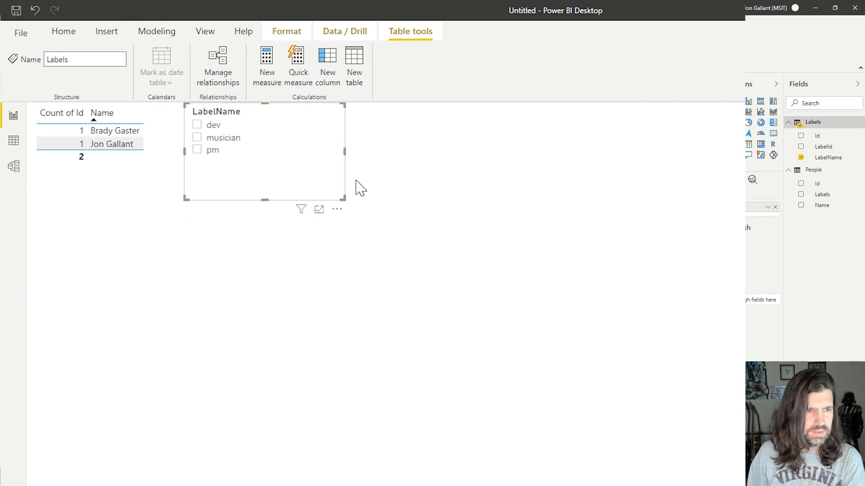
Step: Test the slicer by filtering the report on the pm label
left_click(380, 199)
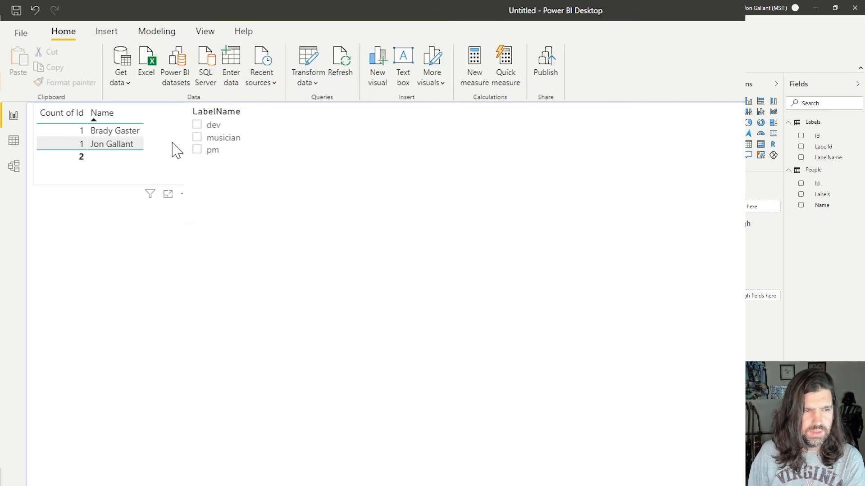
left_click(198, 151)
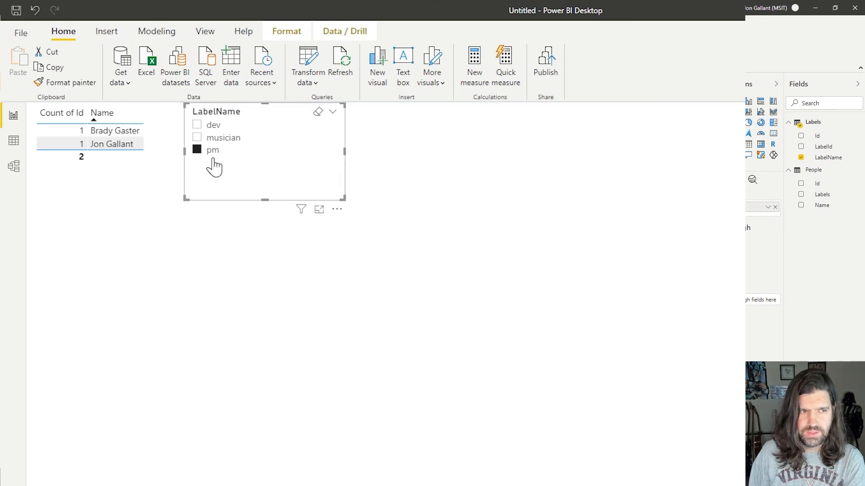
left_click(632, 237)
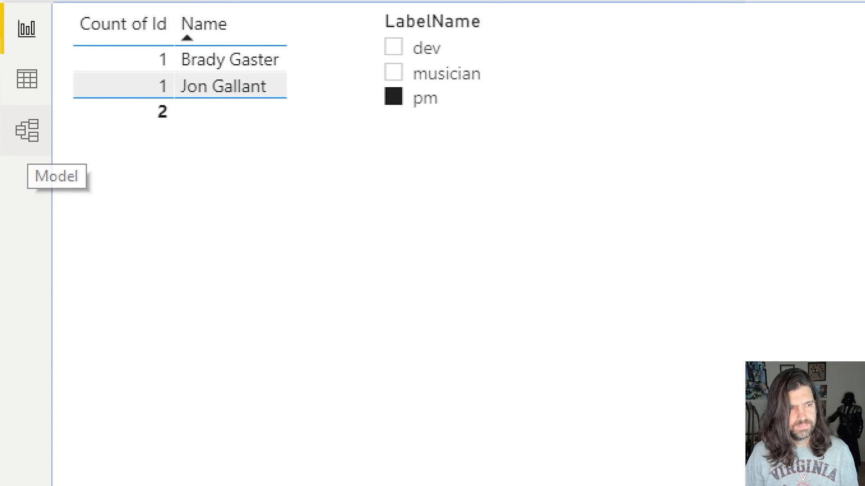
Step: In the data model, move the People table away from Labels and set their relationship's cross filter direction to Both
left_click(40, 138)
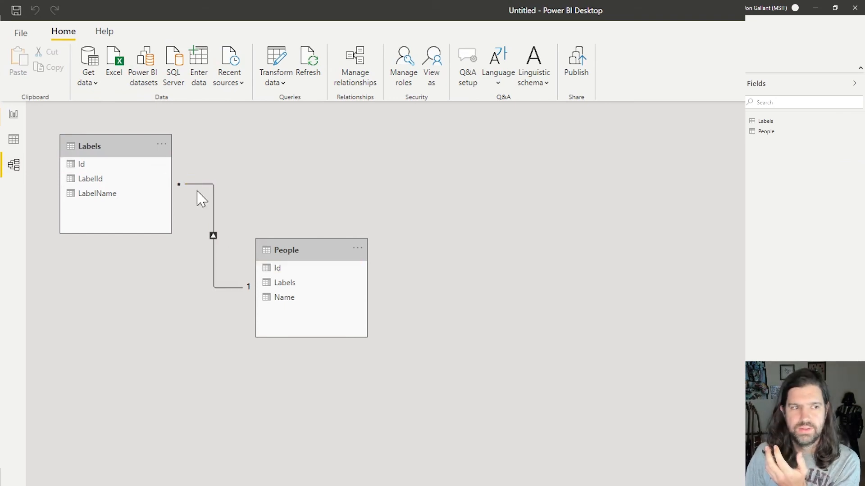
left_click_drag(288, 249, 661, 259)
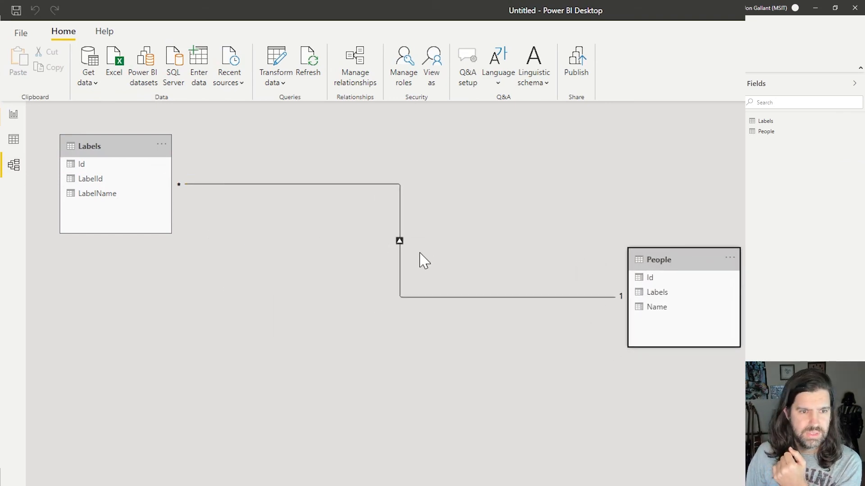
double_click(400, 244)
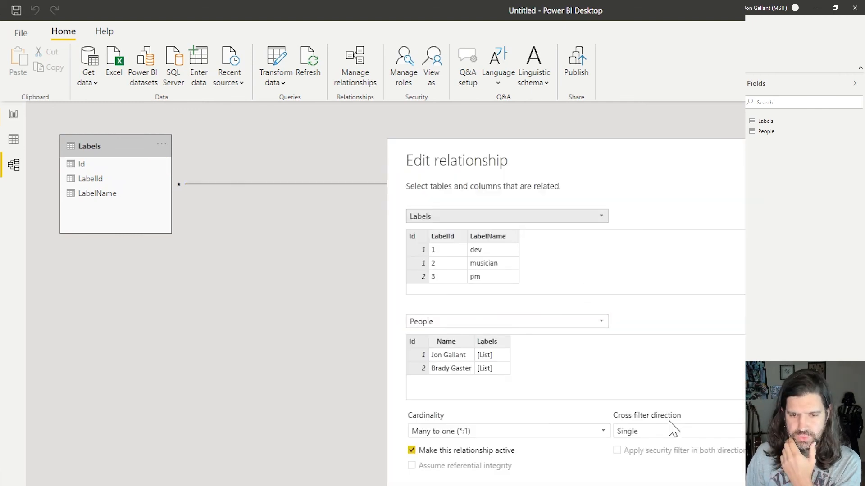
left_click(644, 433)
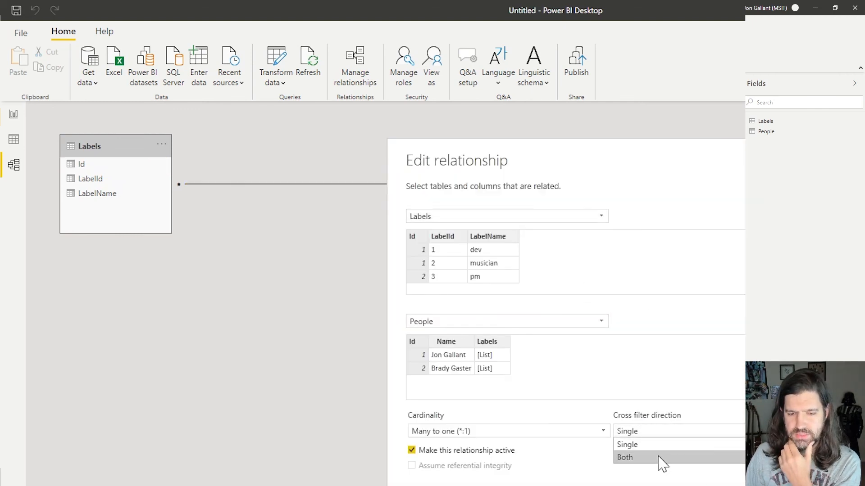
left_click(657, 457)
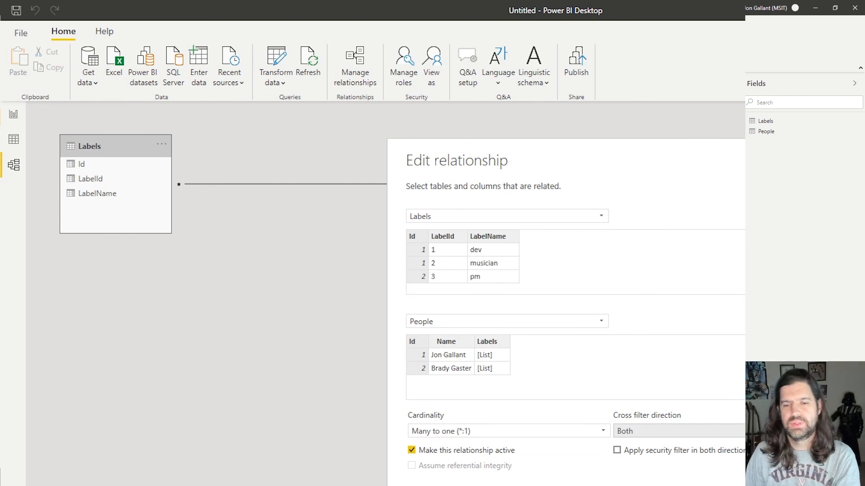
key("Return")
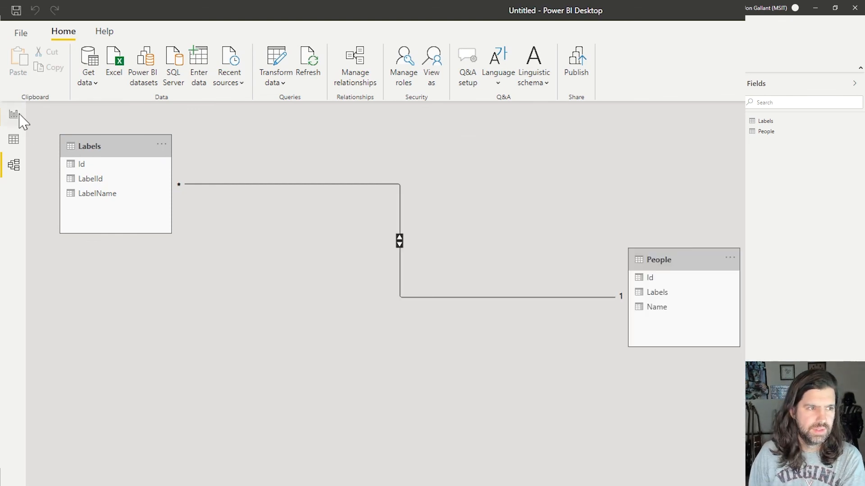
Step: Back in the report, clear the pm label and test the slicer with dev and musician, leaving no label selected
left_click(14, 116)
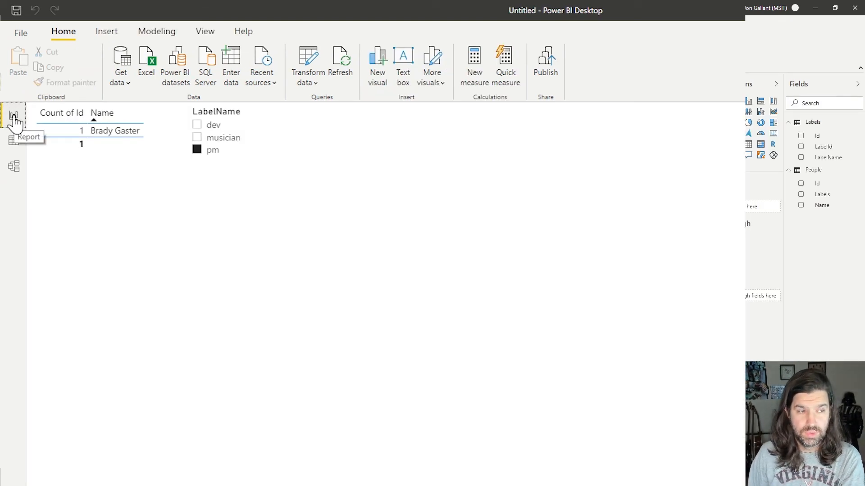
left_click(196, 153)
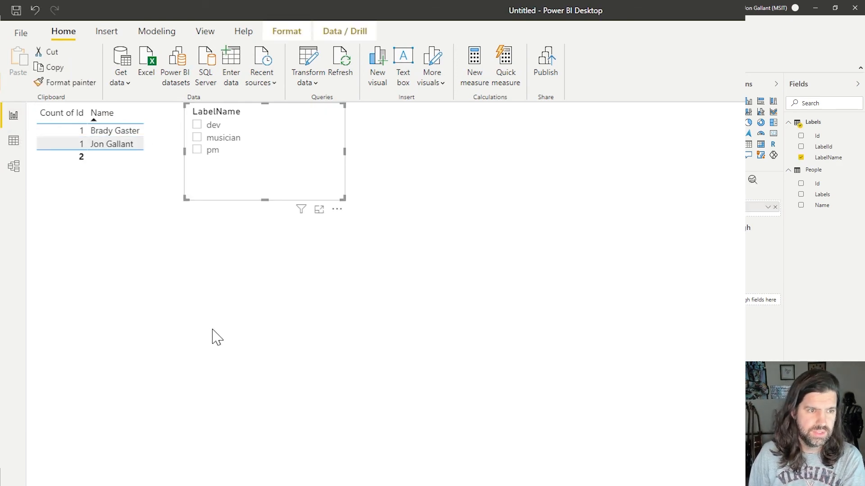
left_click(197, 124)
left_click(196, 124)
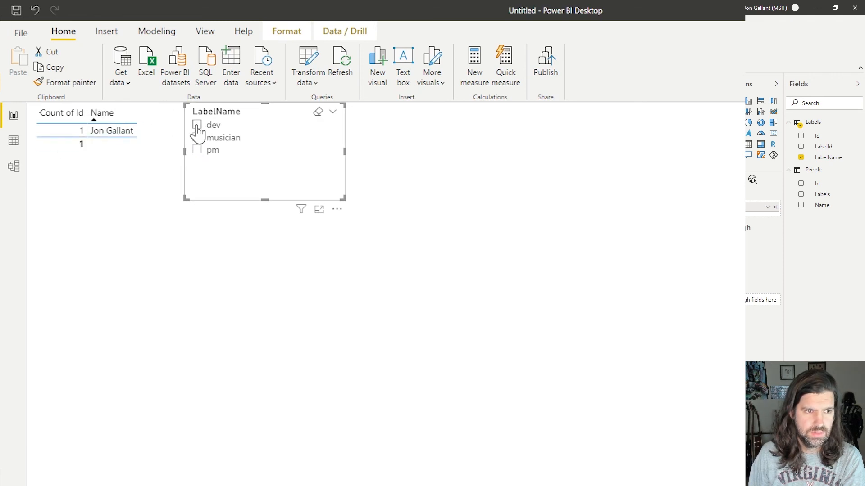
left_click(197, 138)
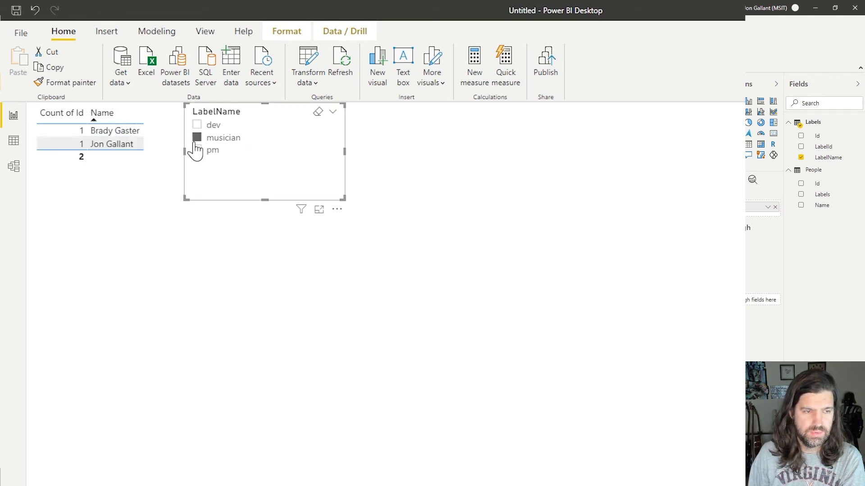
left_click(197, 137)
left_click(569, 283)
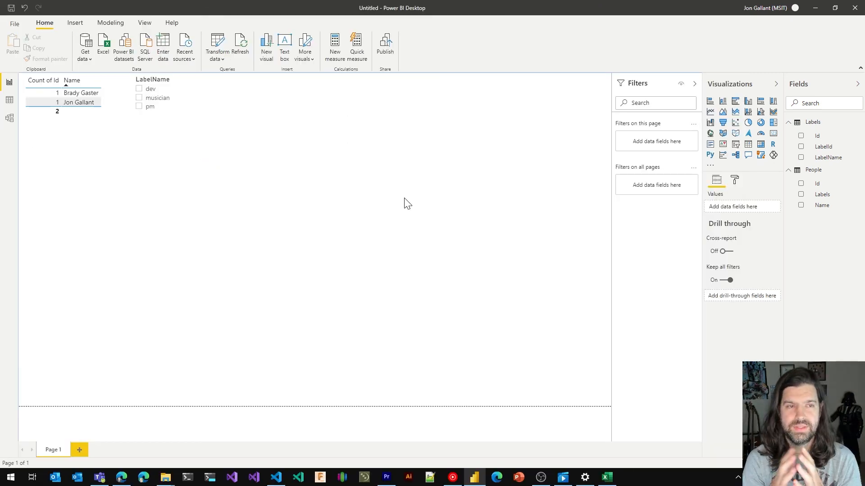